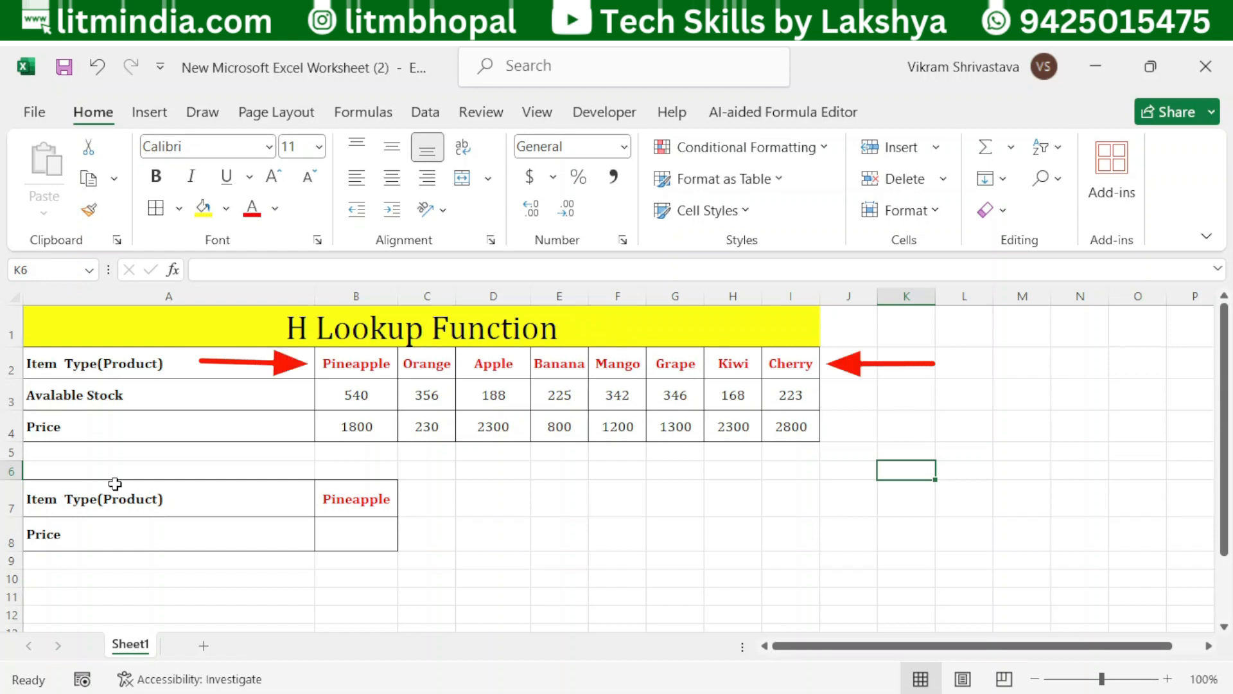
Examine the product names across row 2 one by one, from Pineapple to Cherry
{"action": "left_click", "coordinate": [365, 361]}
{"action": "left_click", "coordinate": [438, 364]}
{"action": "left_click", "coordinate": [501, 364]}
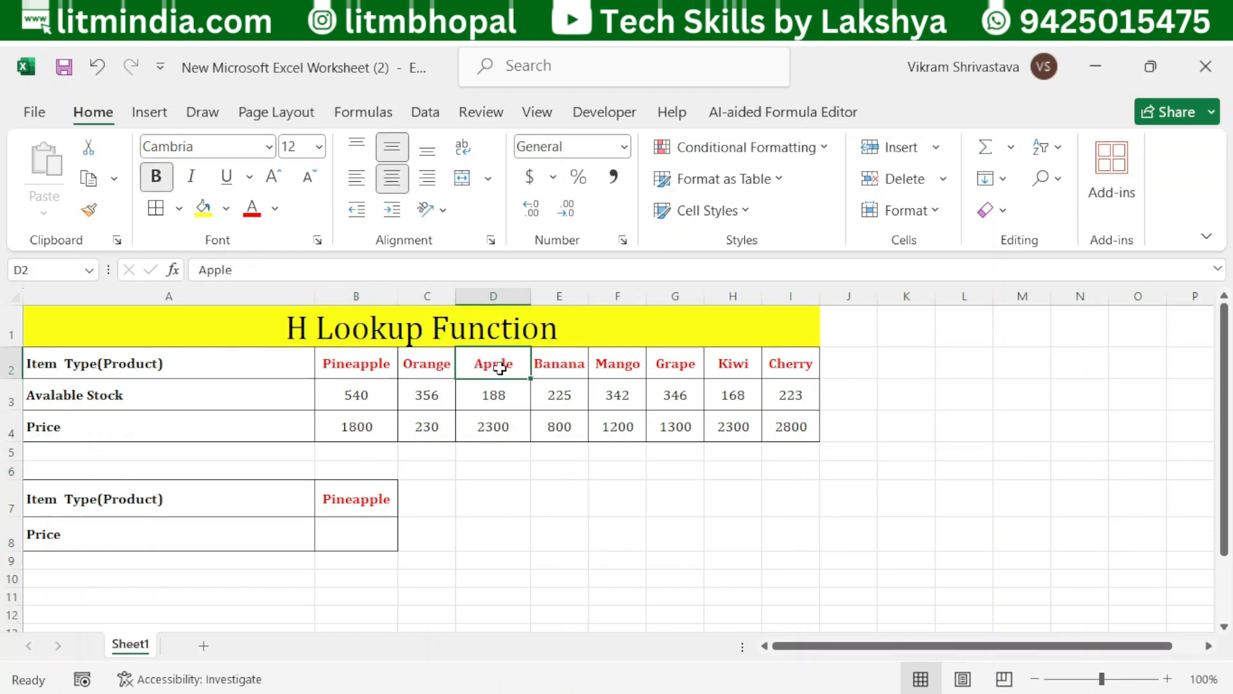
{"action": "left_click", "coordinate": [551, 362]}
{"action": "left_click", "coordinate": [622, 368]}
{"action": "left_click", "coordinate": [675, 364]}
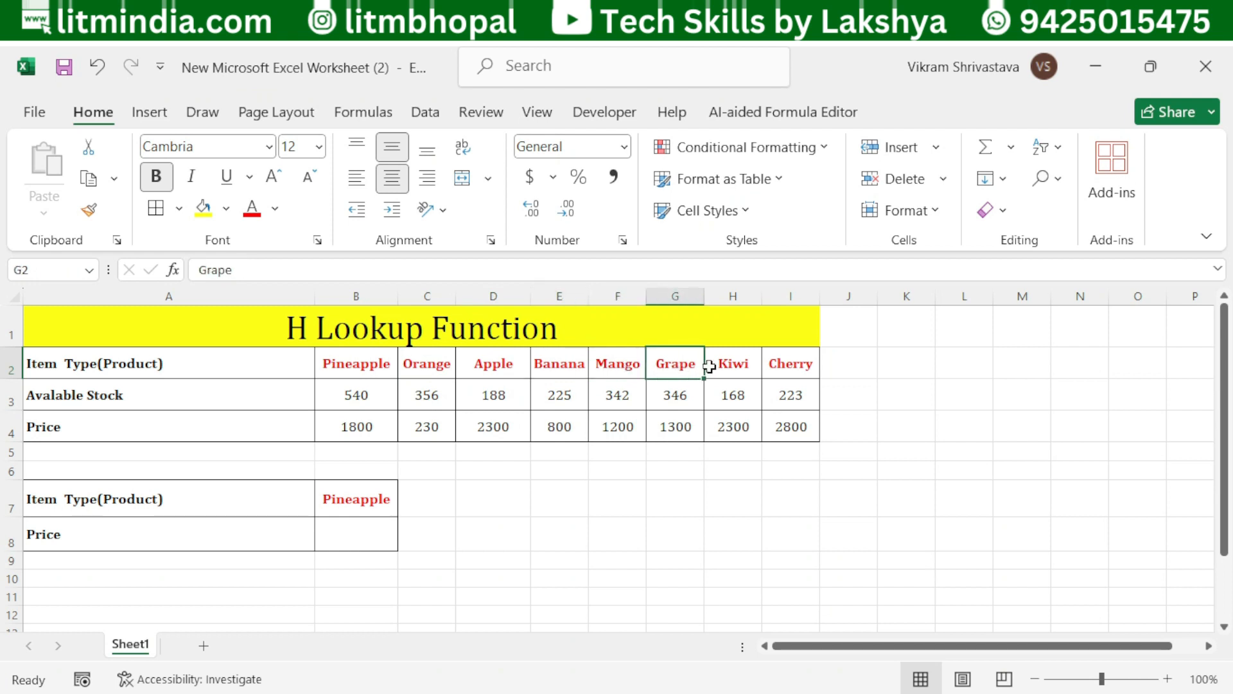
{"action": "left_click", "coordinate": [732, 364]}
{"action": "left_click", "coordinate": [805, 370]}
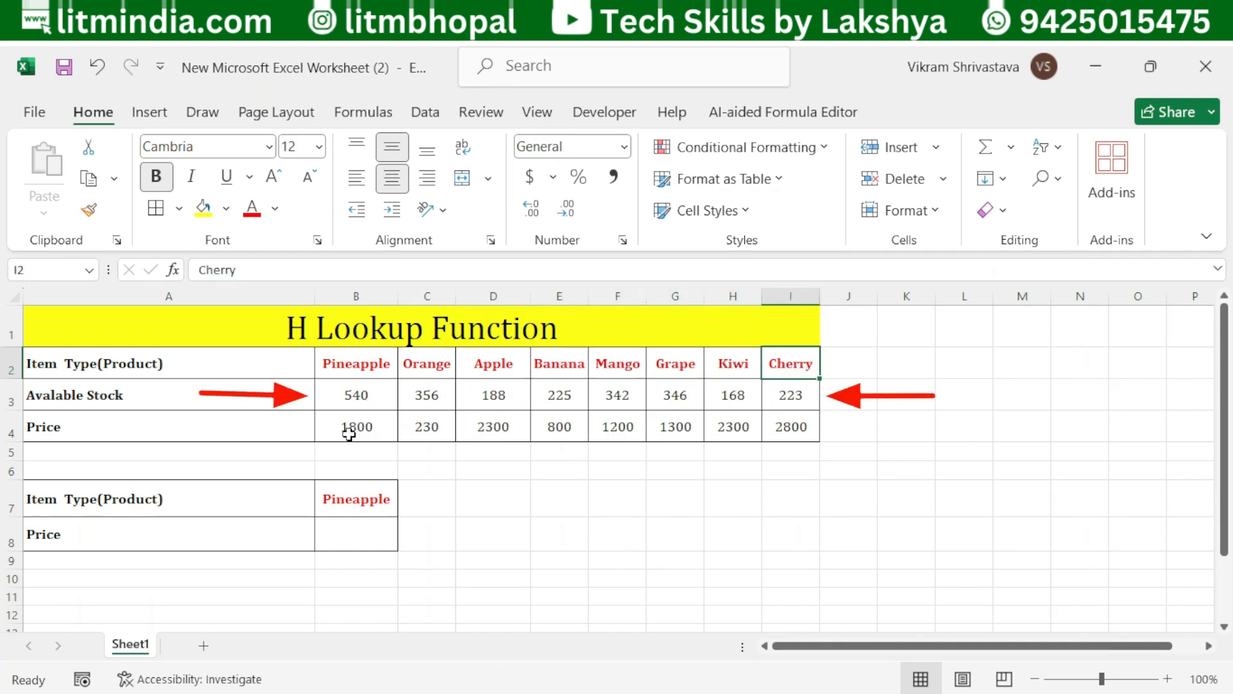
Examine the available stock of every product in row 3 and the first three prices in row 4
{"action": "left_click", "coordinate": [352, 395]}
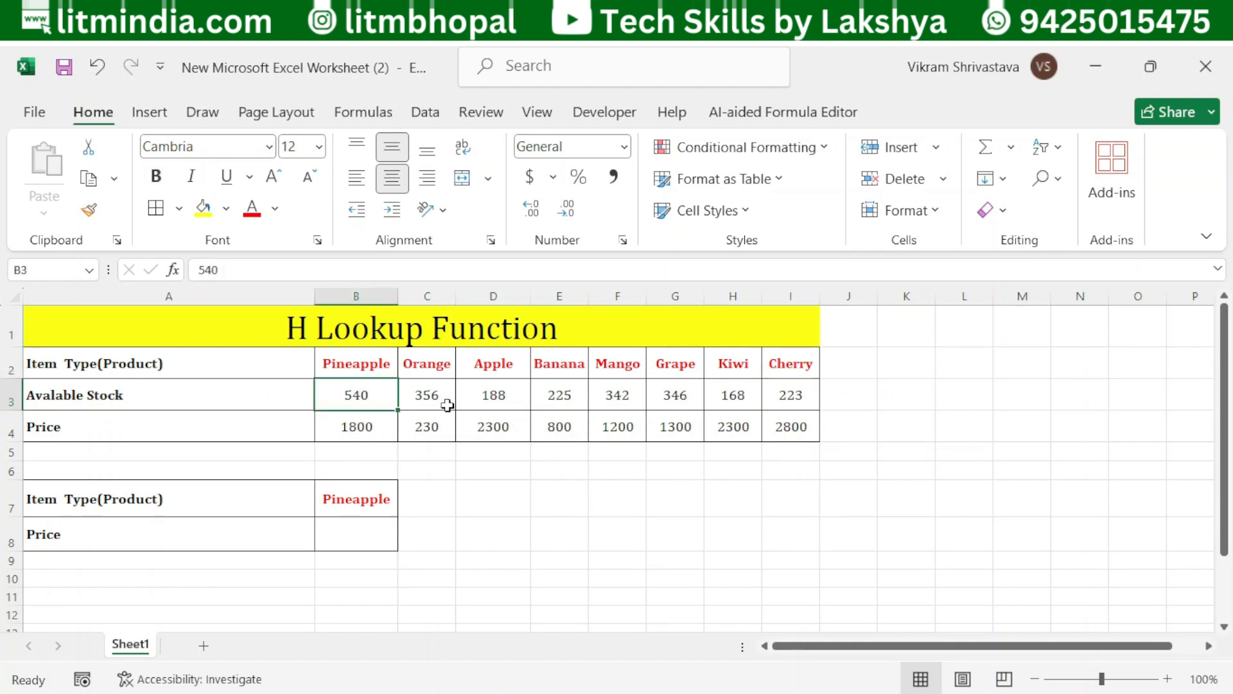
{"action": "left_click", "coordinate": [427, 396]}
{"action": "left_click", "coordinate": [498, 400]}
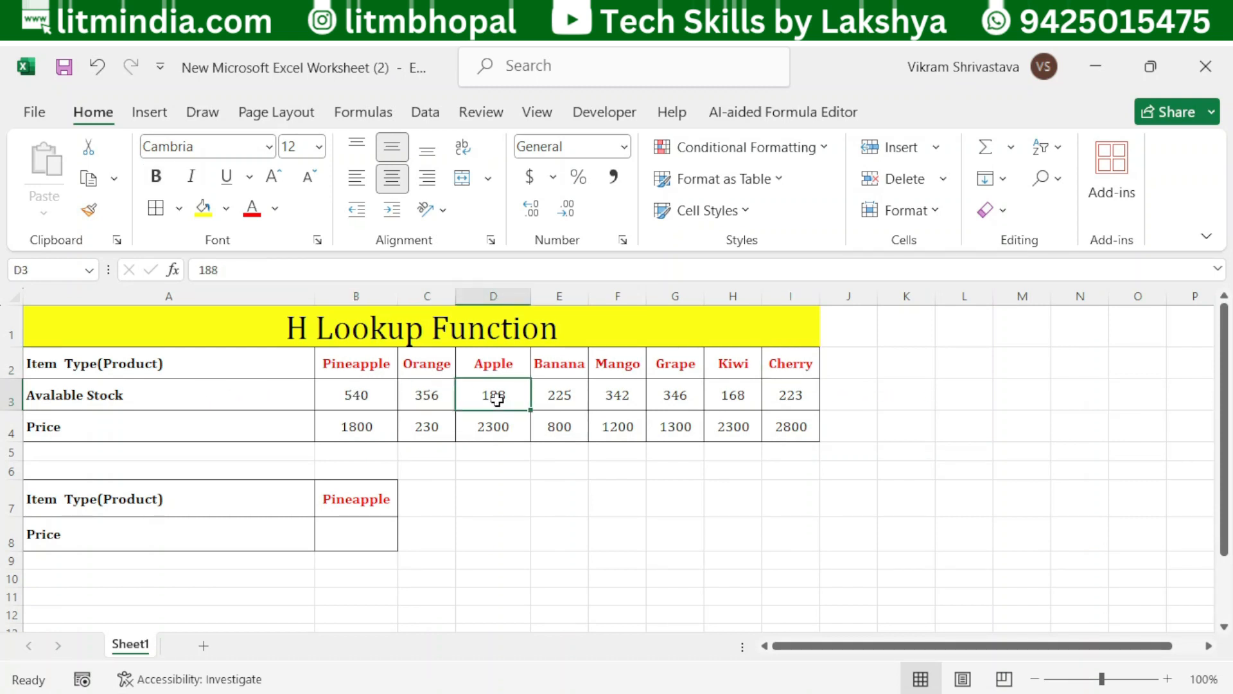
{"action": "left_click", "coordinate": [565, 399]}
{"action": "left_click", "coordinate": [617, 395]}
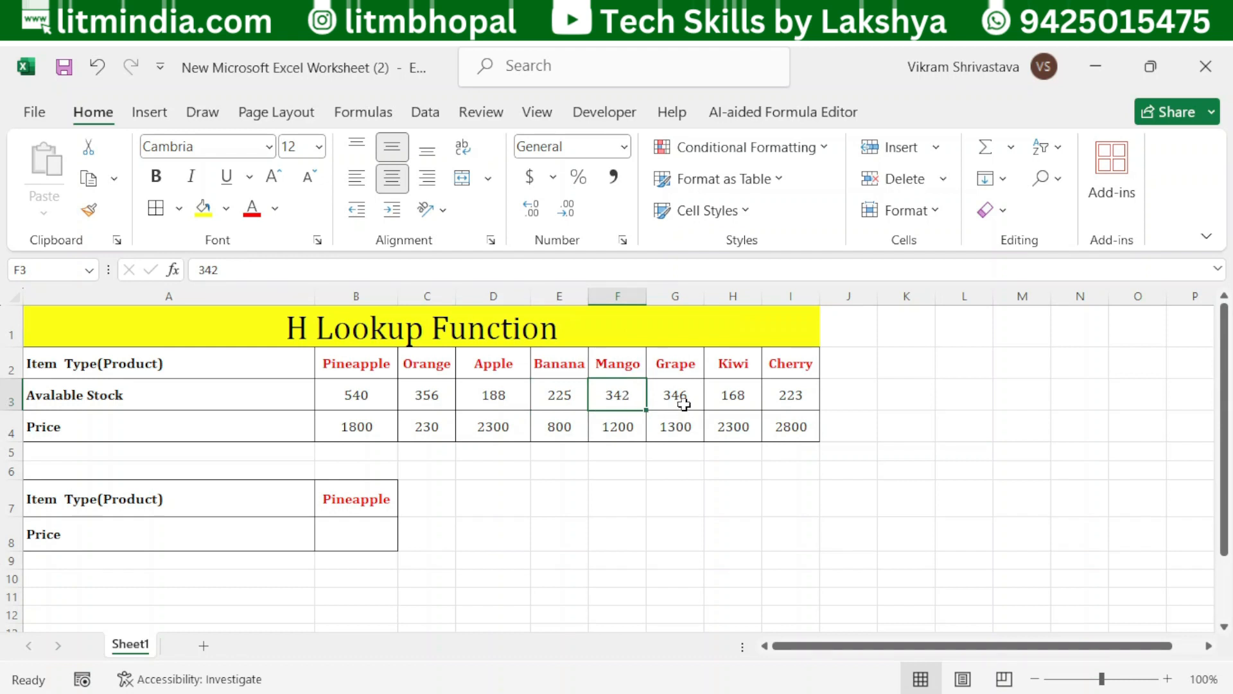
{"action": "left_click", "coordinate": [681, 398]}
{"action": "left_click", "coordinate": [739, 390]}
{"action": "left_click", "coordinate": [792, 395]}
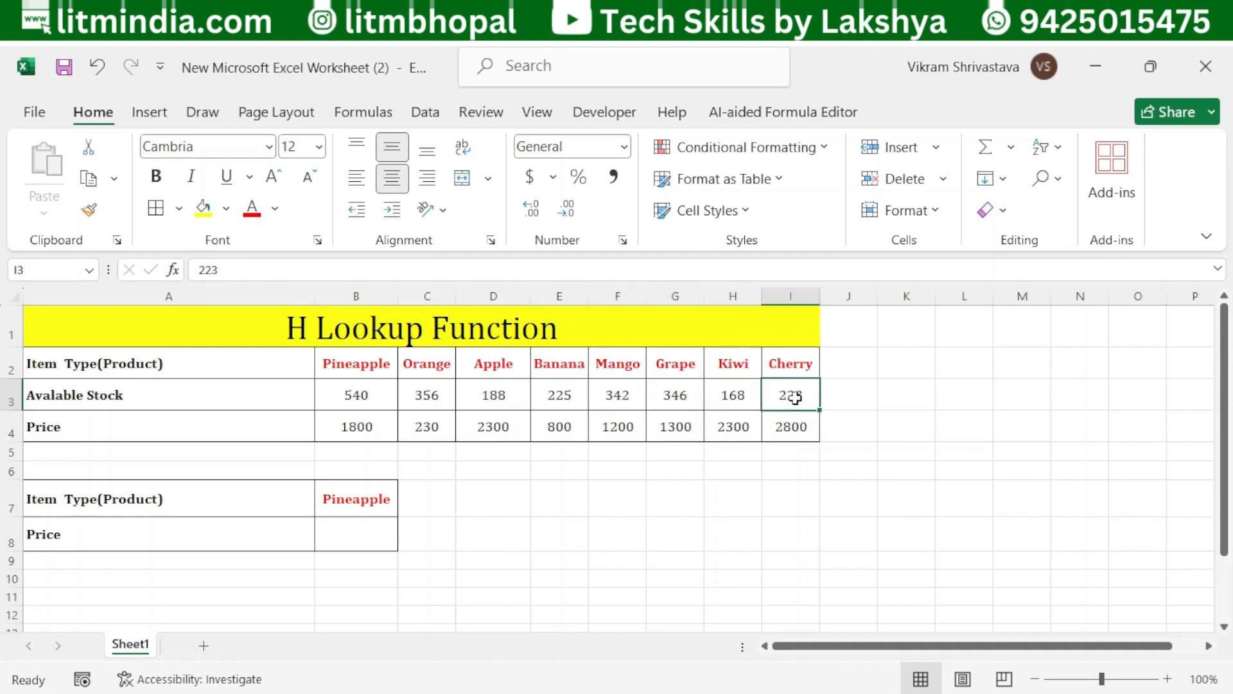
{"action": "left_click", "coordinate": [349, 430]}
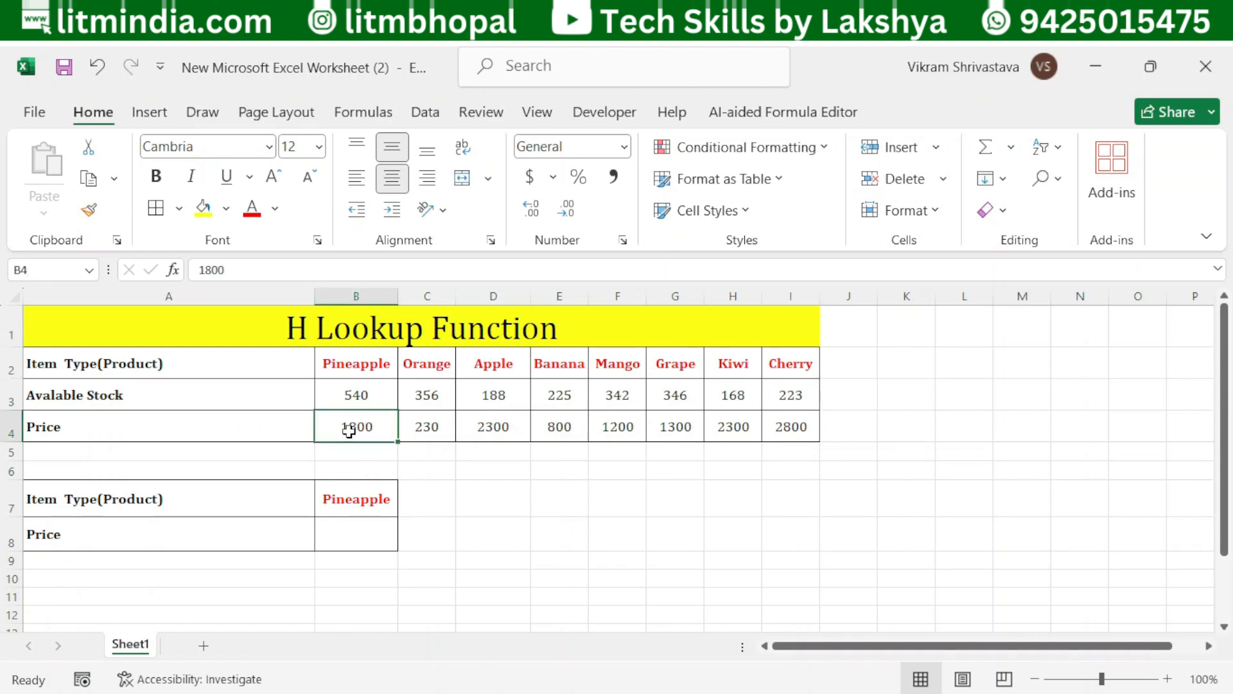
{"action": "left_click", "coordinate": [426, 424]}
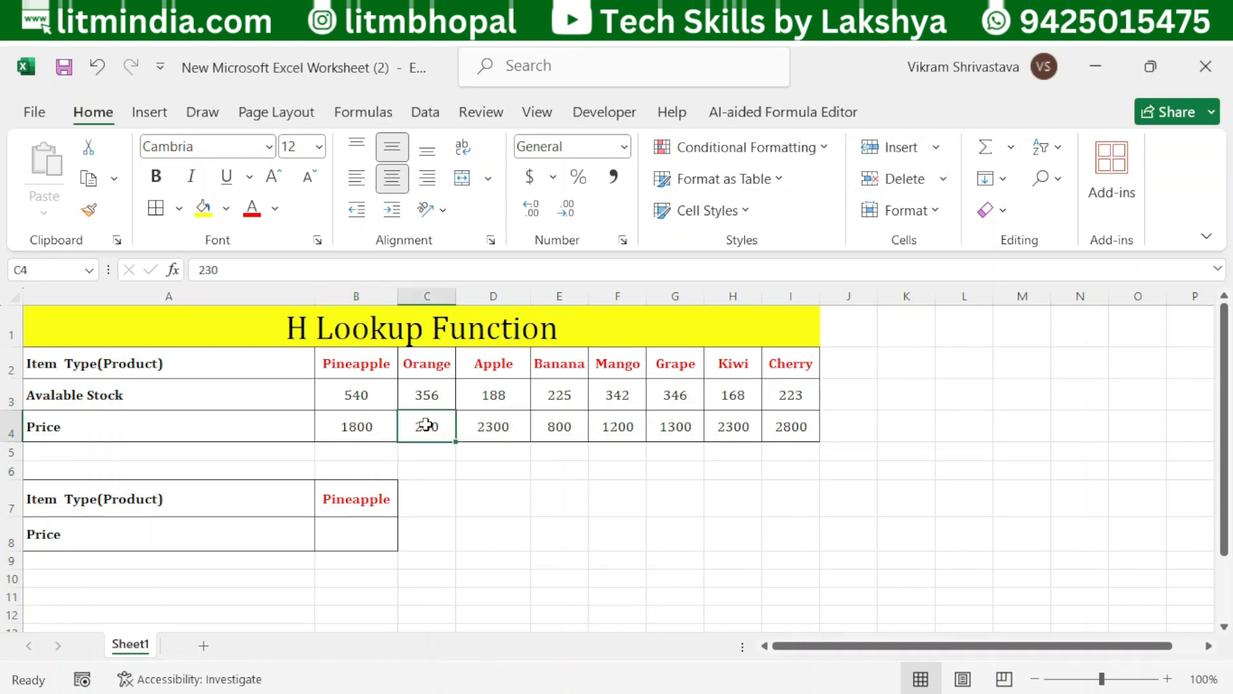
{"action": "left_click", "coordinate": [496, 430]}
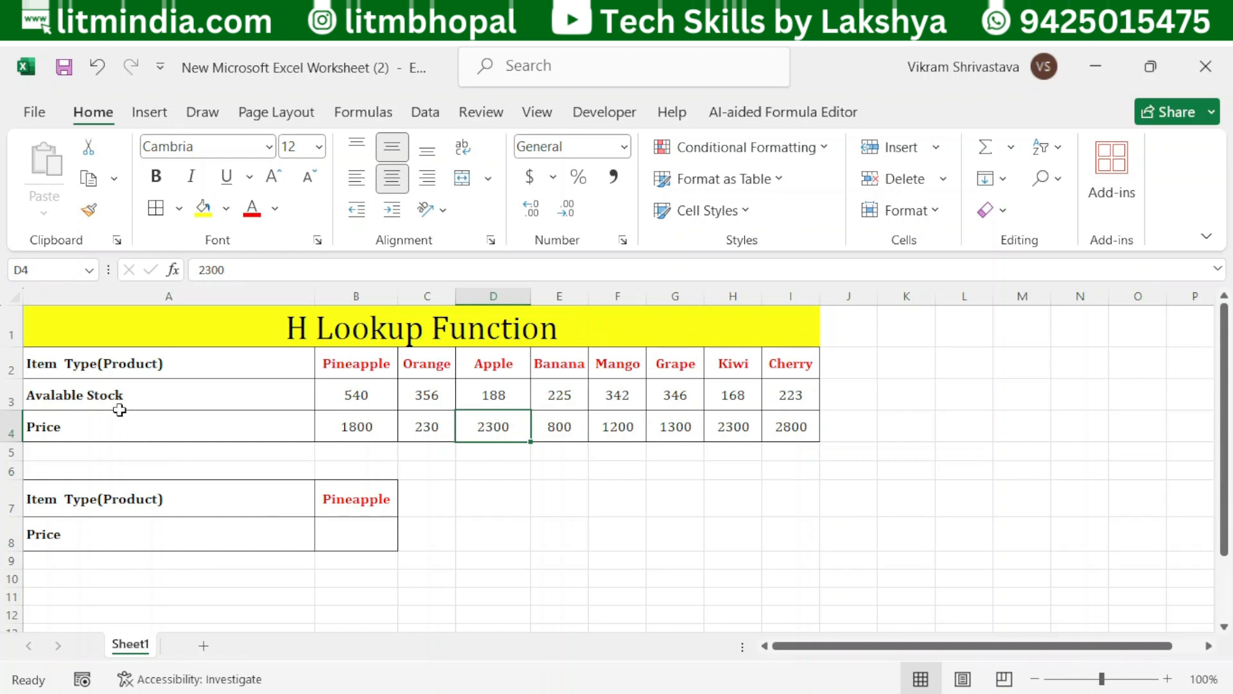
Examine the horizontal layout of the product headers in row 2, comparing column B with the whole of row 2
{"action": "left_click", "coordinate": [66, 365]}
{"action": "left_click", "coordinate": [377, 353]}
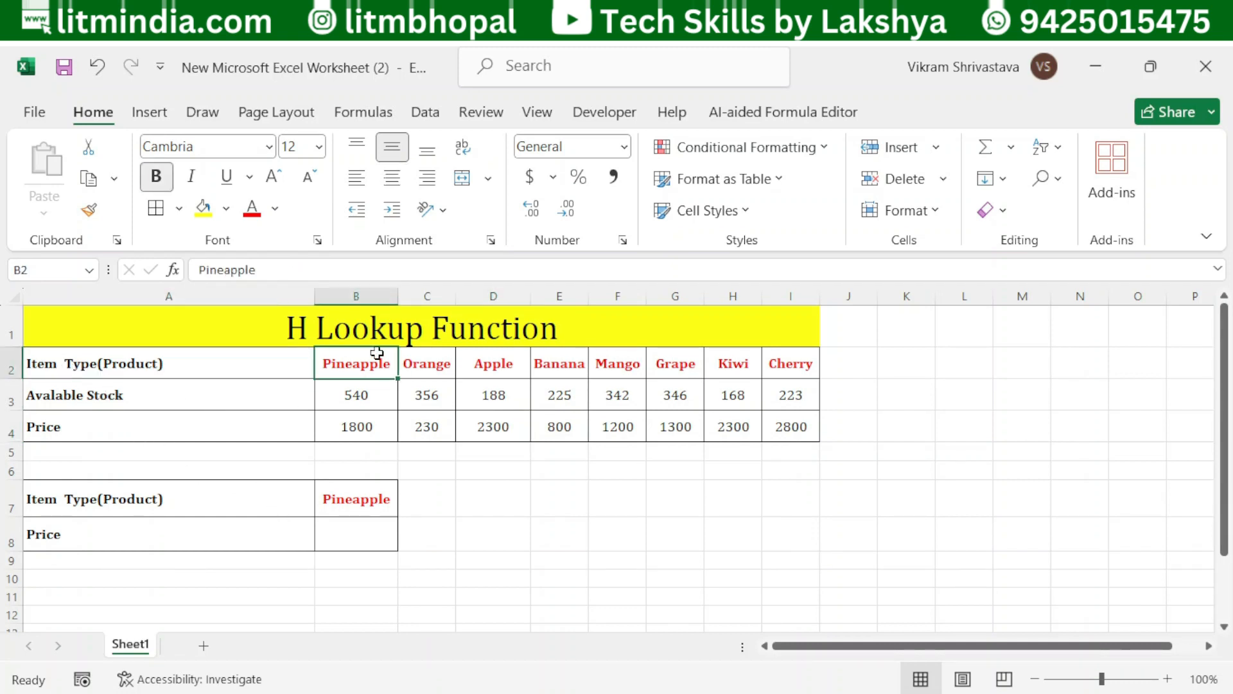
{"action": "left_click", "coordinate": [419, 365]}
{"action": "left_click", "coordinate": [480, 372]}
{"action": "left_click", "coordinate": [569, 370]}
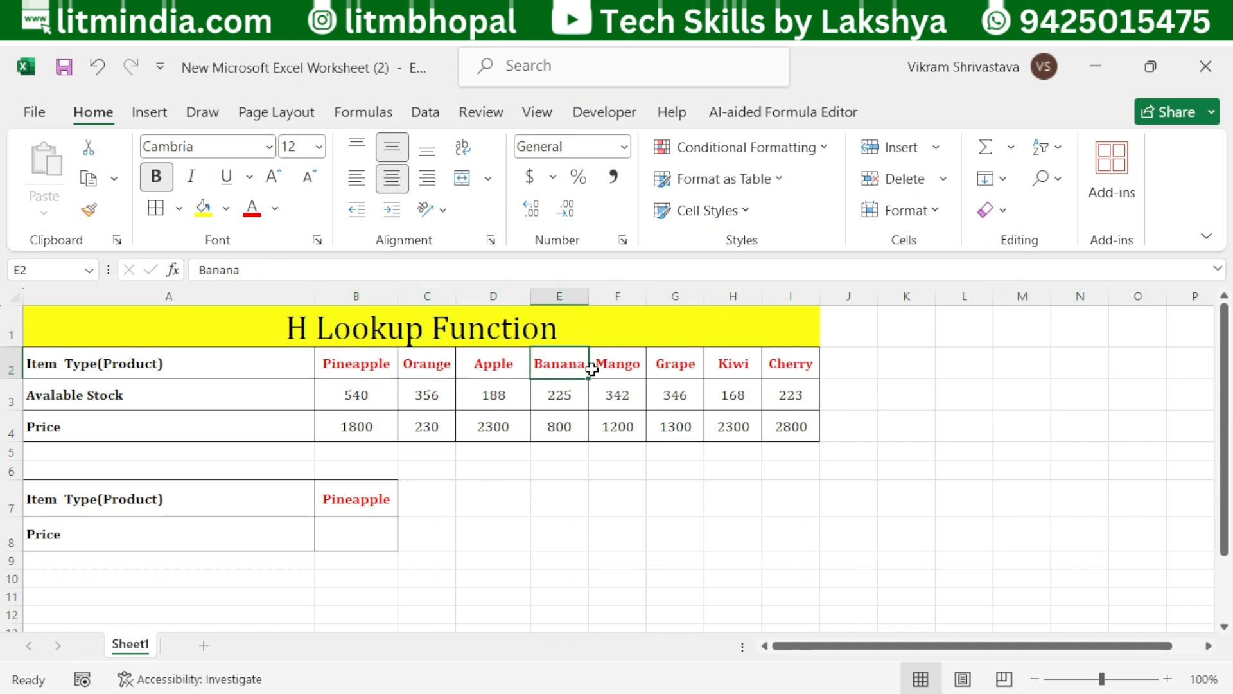
{"action": "left_click", "coordinate": [613, 370]}
{"action": "left_click", "coordinate": [655, 367]}
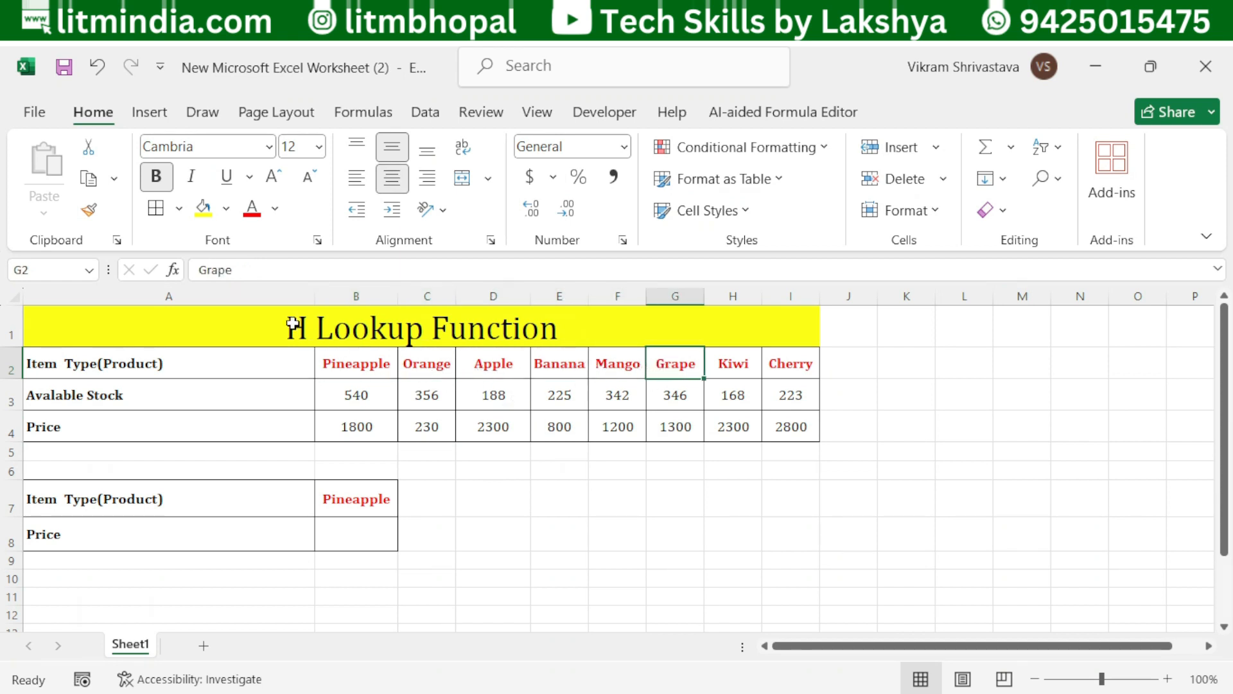
{"action": "left_click", "coordinate": [374, 296]}
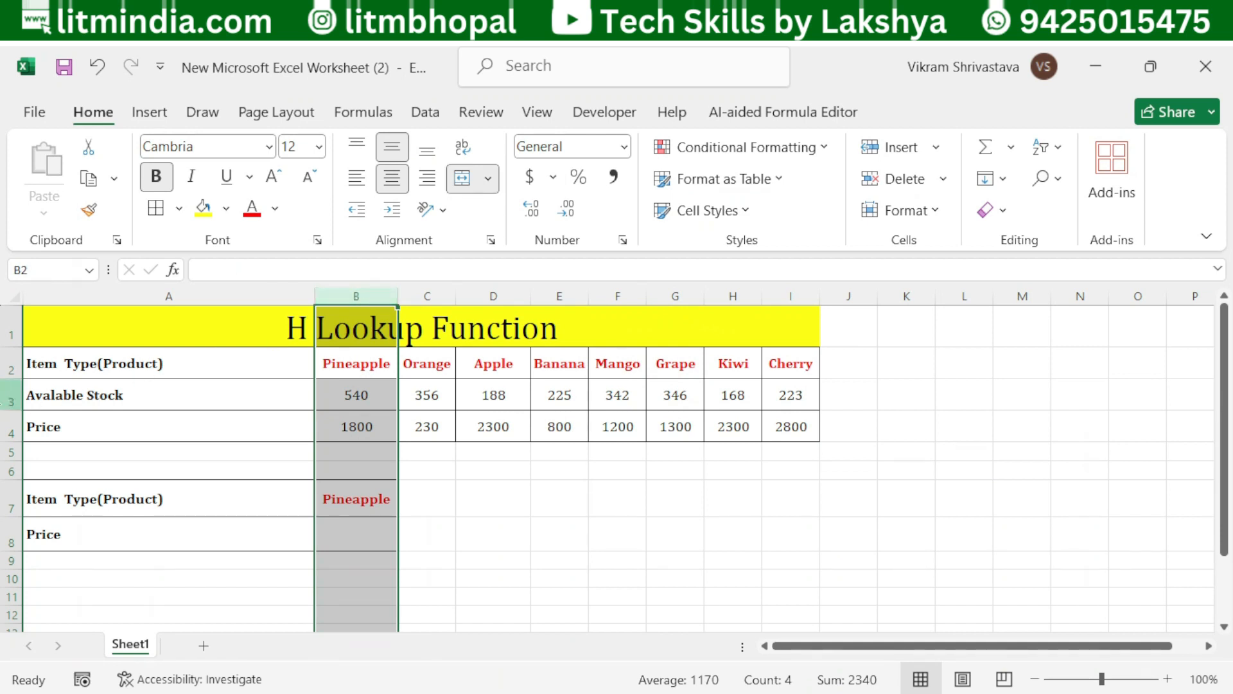
{"action": "left_click", "coordinate": [4, 363]}
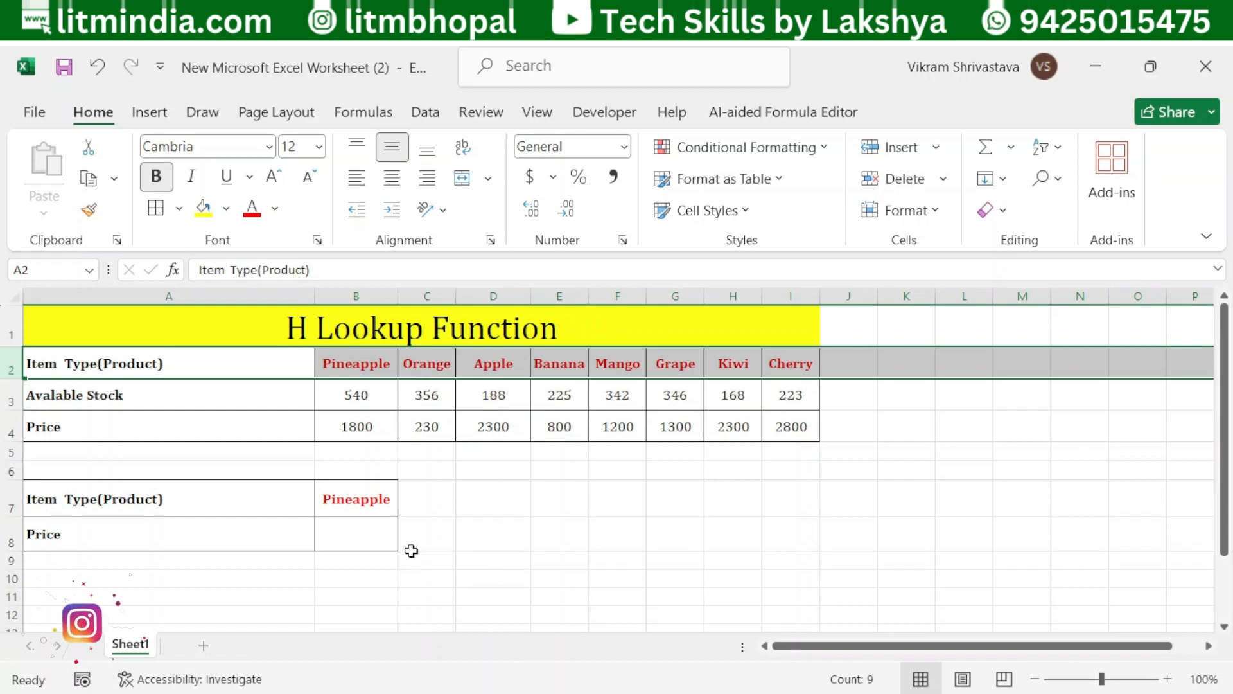
{"action": "left_click", "coordinate": [554, 538]}
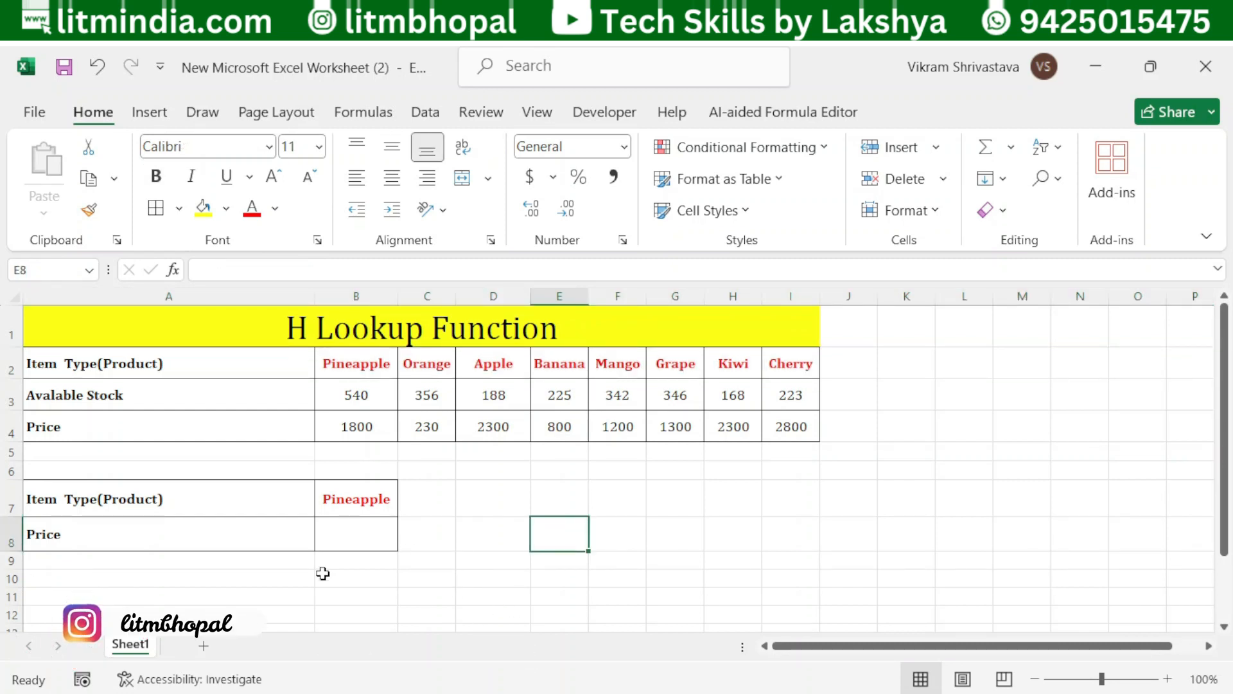
Start an HLOOKUP formula in the Price cell B8 with cell B7 as the lookup value
{"action": "left_click", "coordinate": [335, 533]}
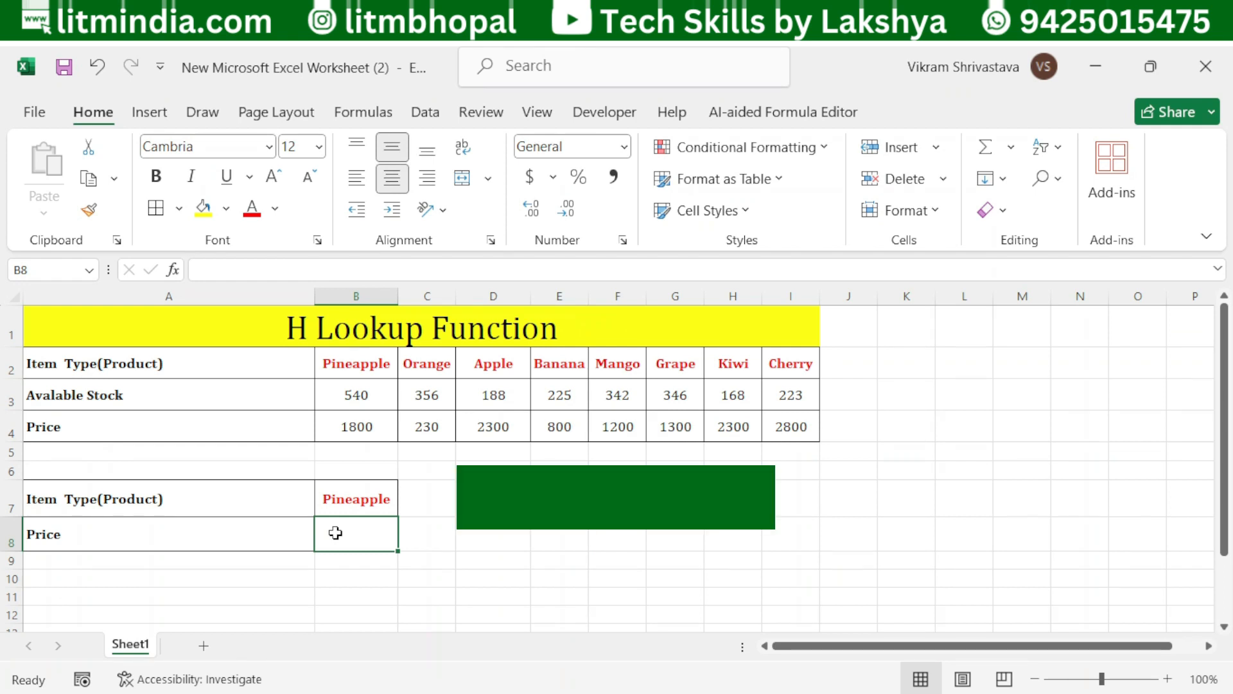
{"action": "type", "text": "=h"}
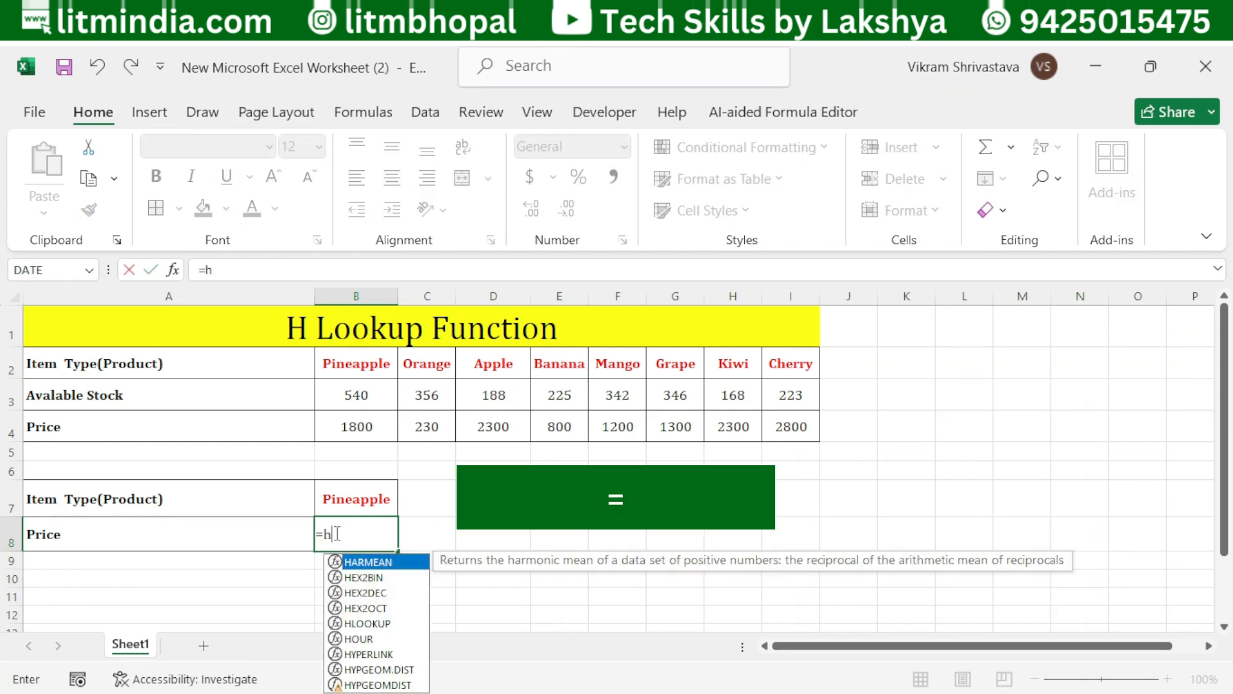
{"action": "type", "text": "l"}
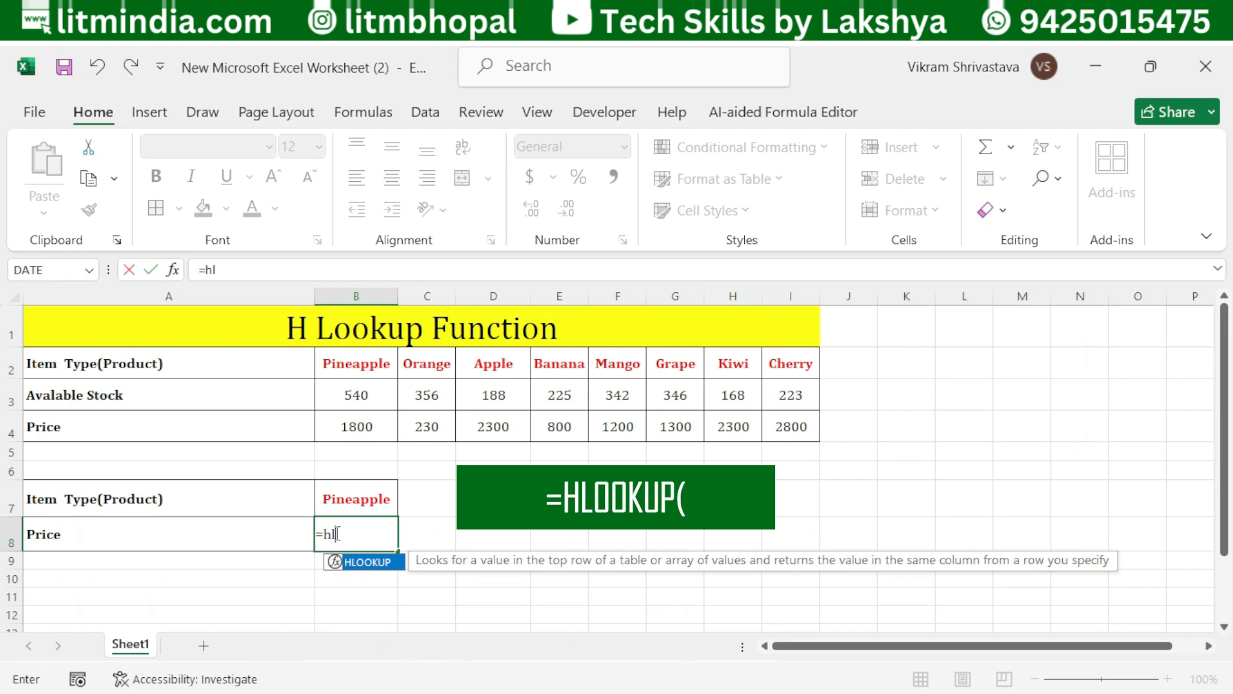
{"action": "key", "text": "Tab"}
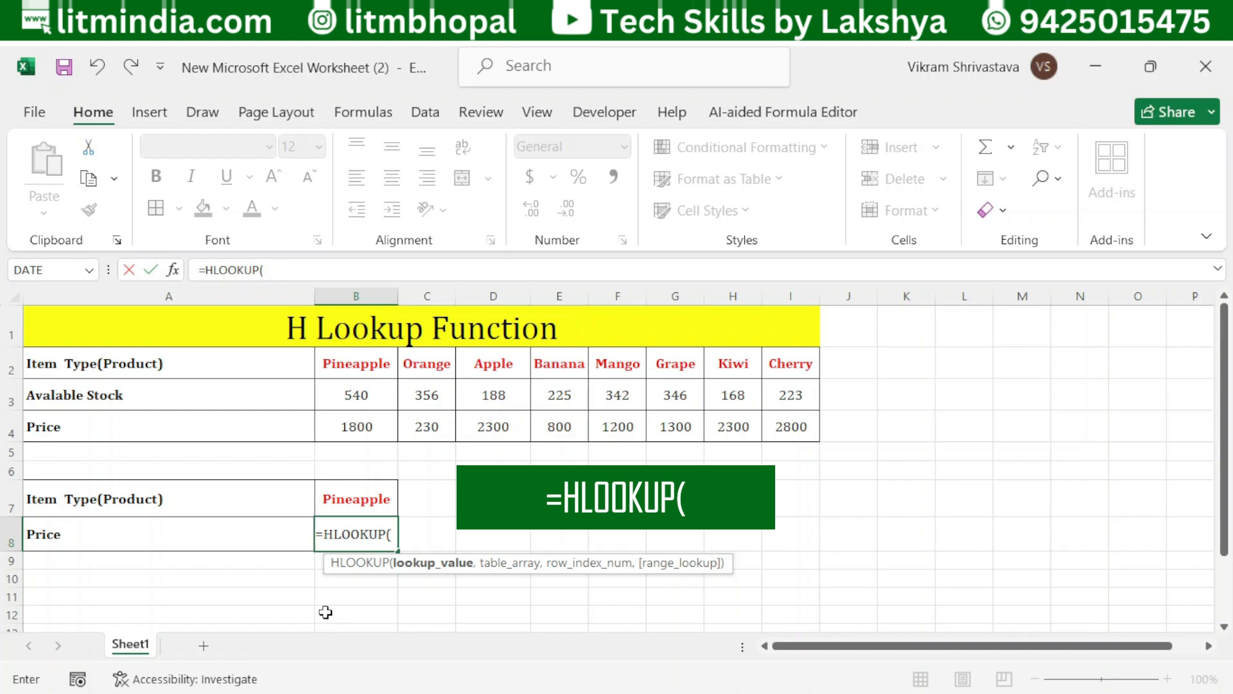
{"action": "left_click", "coordinate": [351, 501]}
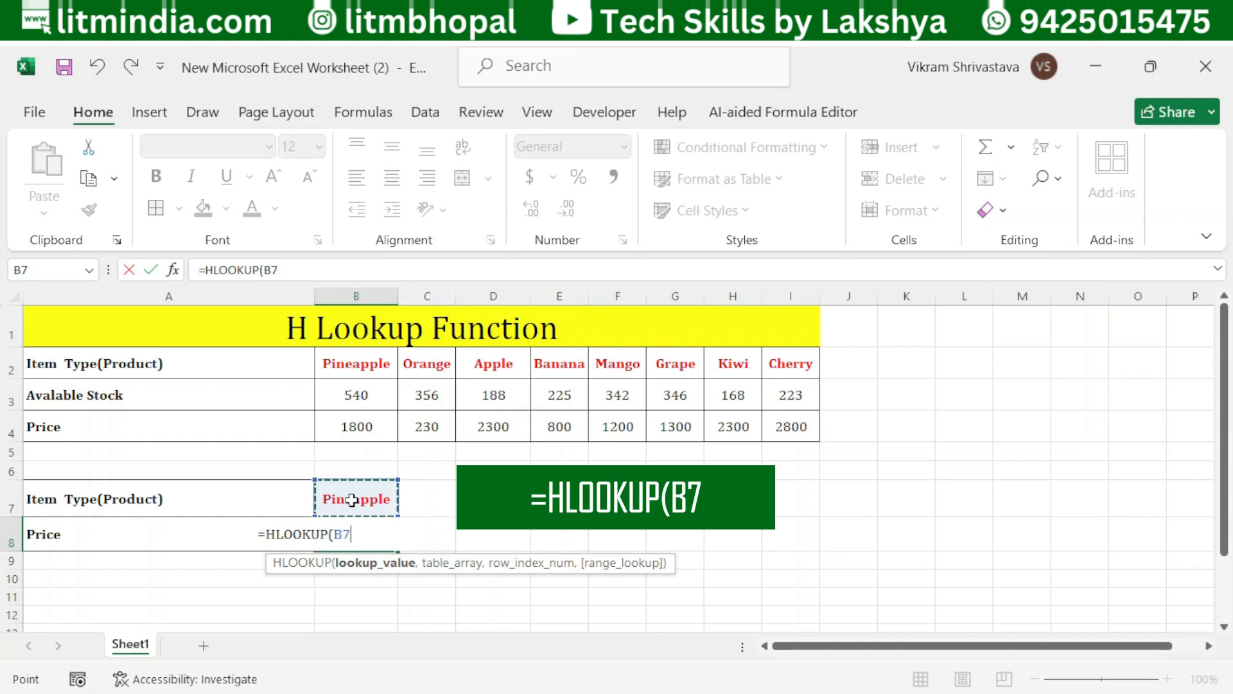
{"action": "type", "text": ","}
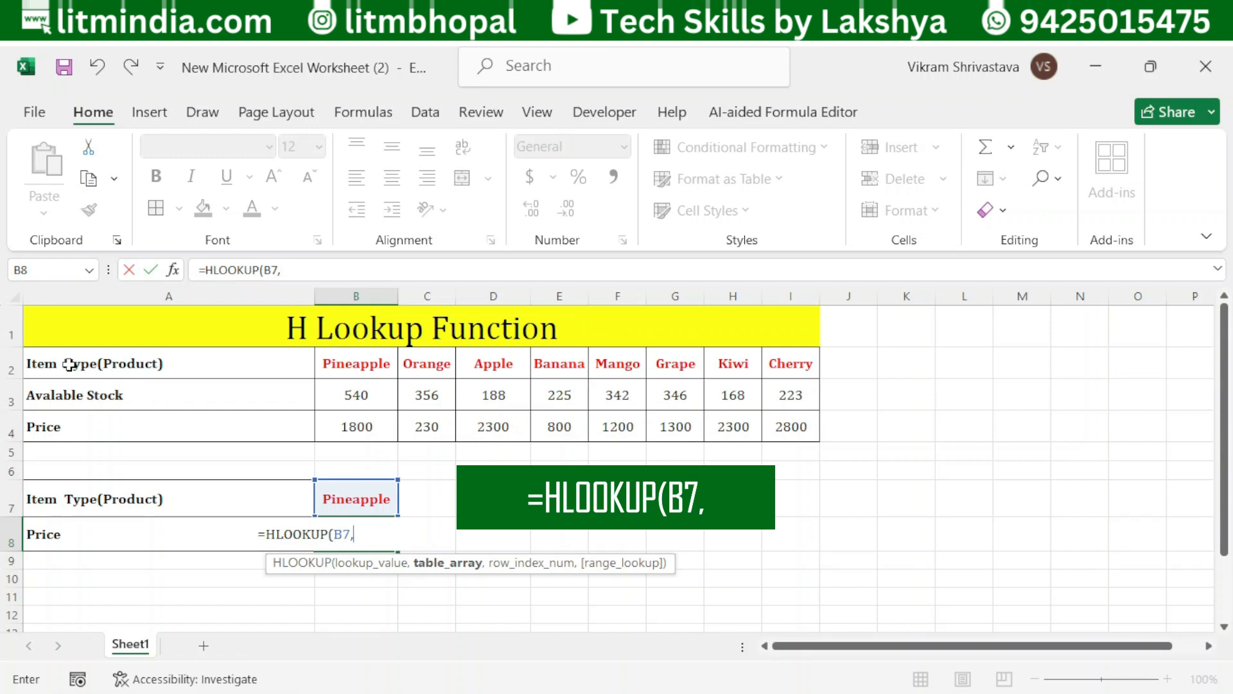
Complete the HLOOKUP formula with table array A2:I4, row index number 3 and range lookup 0
{"action": "left_click_drag", "start_coordinate": [40, 361], "coordinate": [795, 428]}
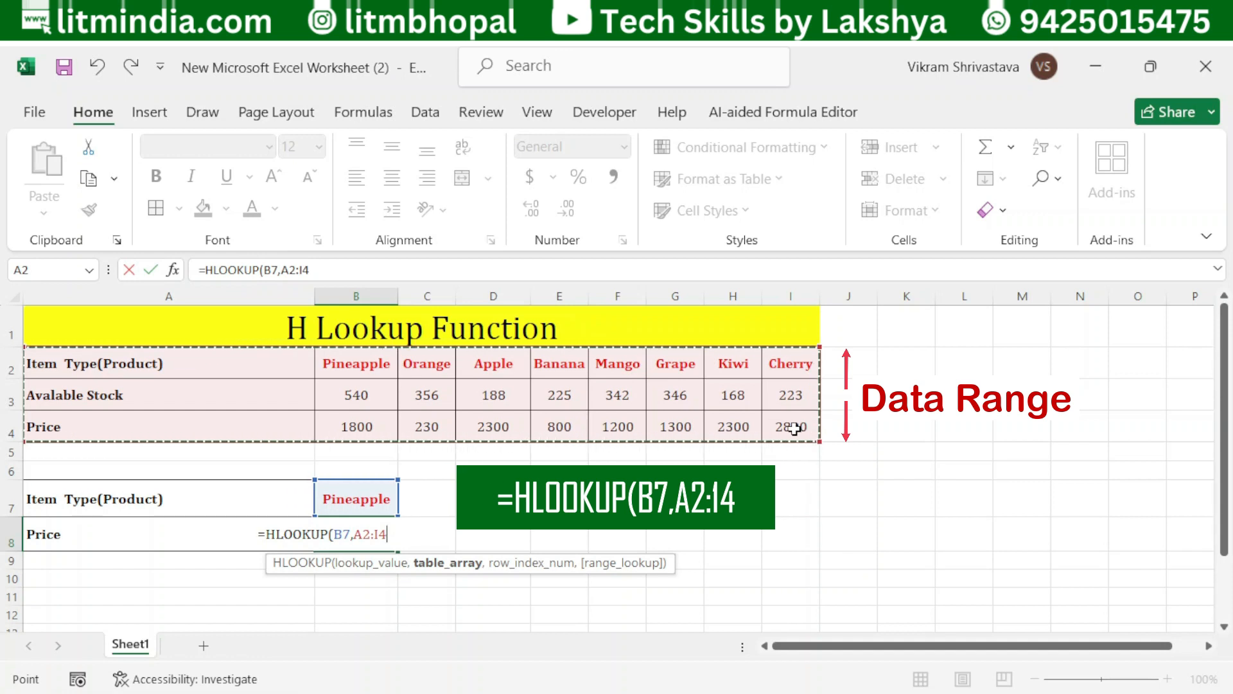
{"action": "type", "text": ","}
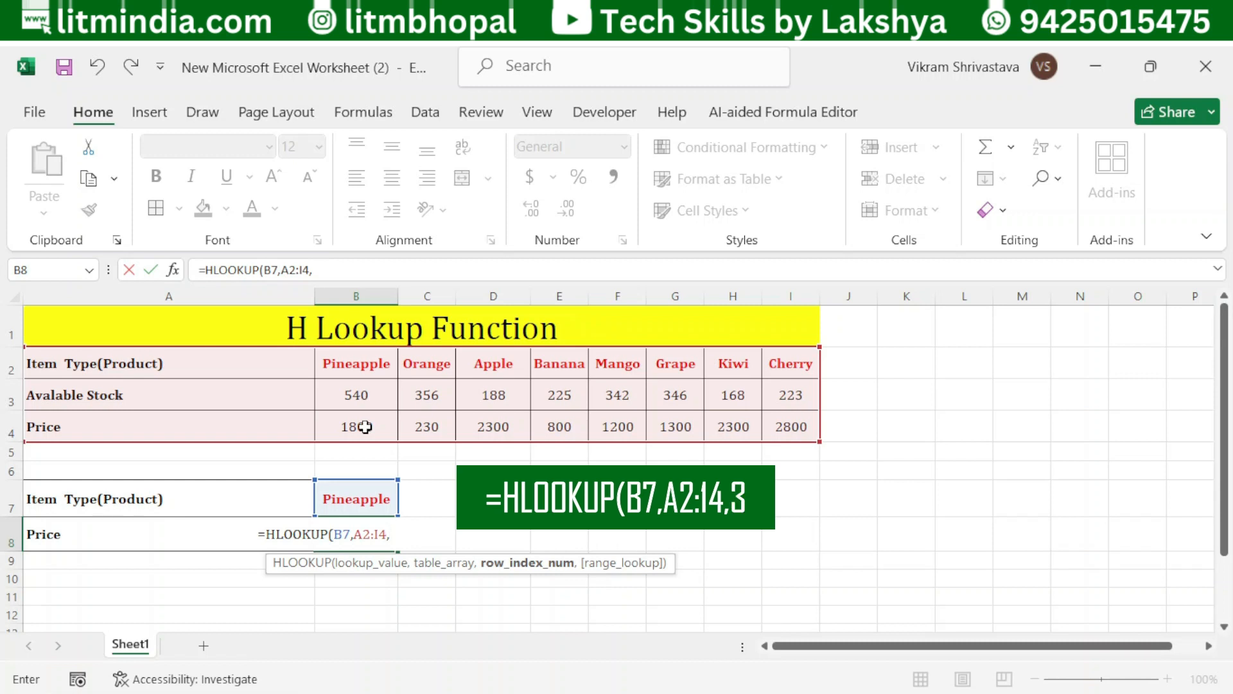
{"action": "type", "text": "3"}
{"action": "type", "text": ","}
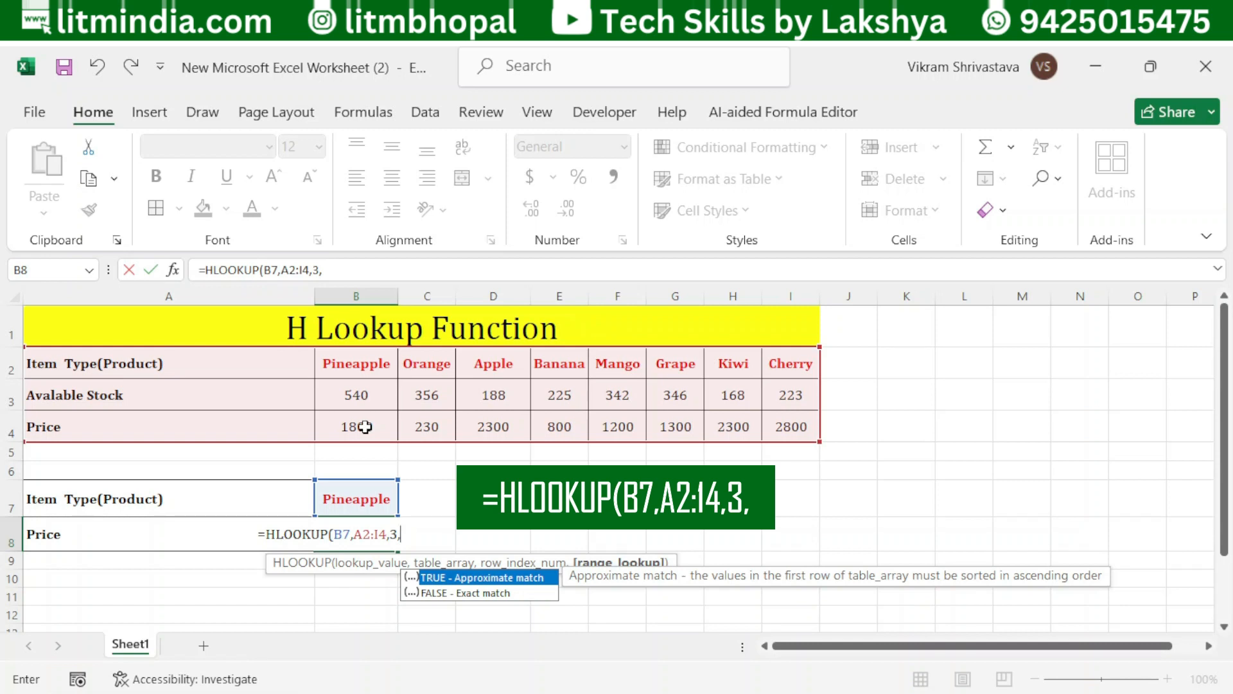
{"action": "type", "text": "0"}
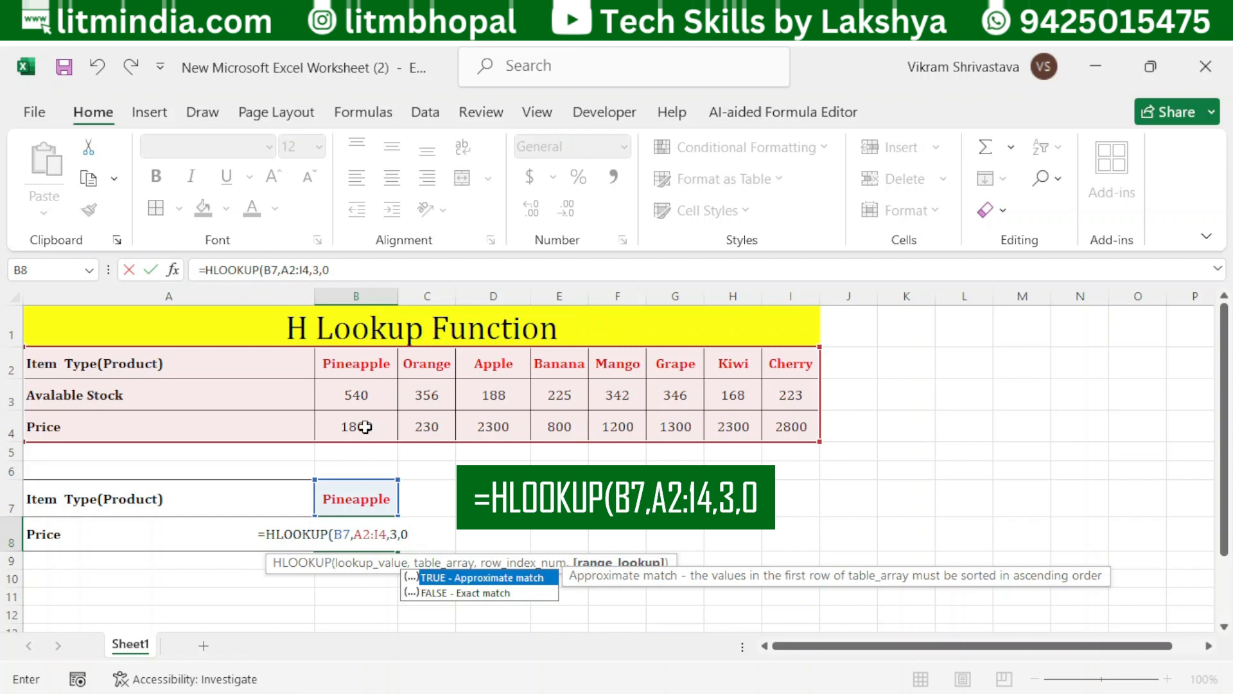
{"action": "type", "text": ")"}
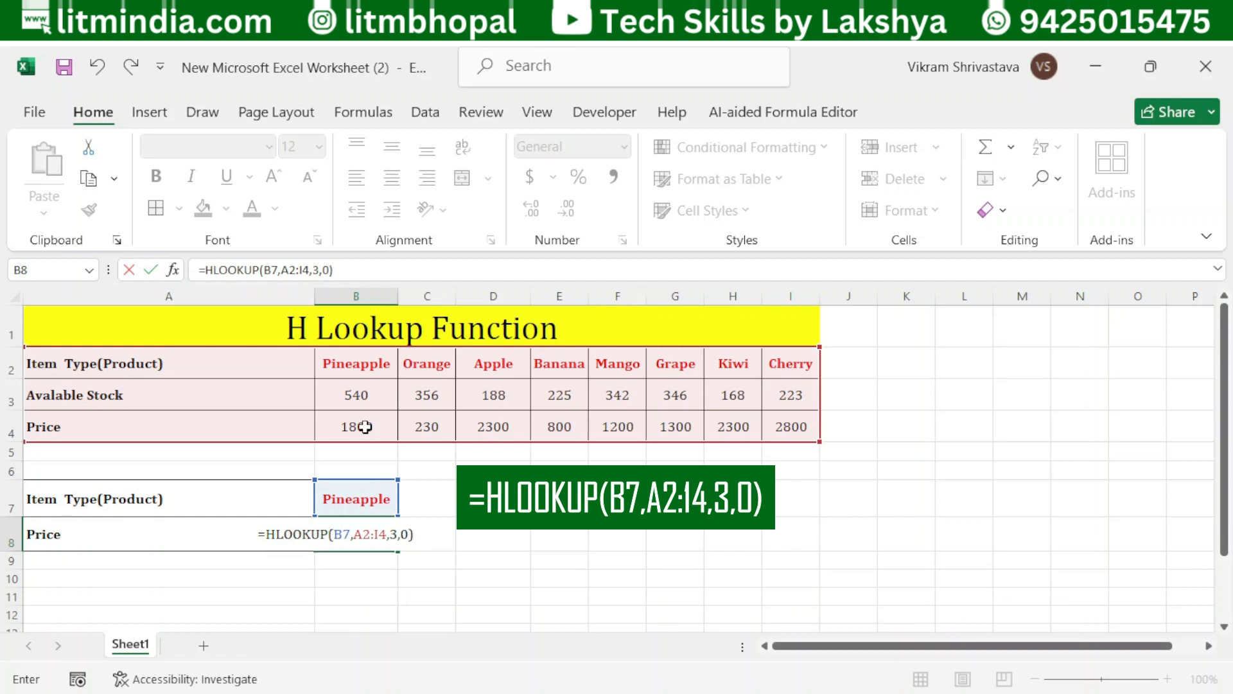
{"action": "key", "text": "Return"}
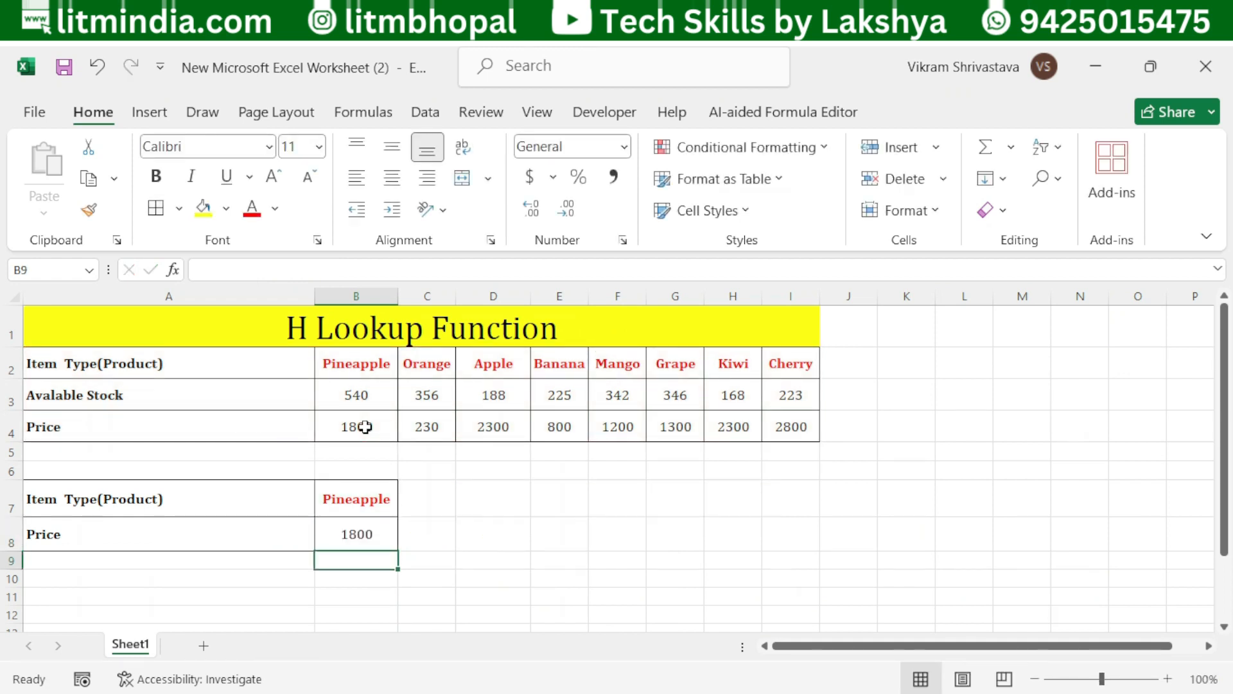
Replace the lookup product in B7 with Apple and compare the result with Apple's price in the table
{"action": "left_click", "coordinate": [388, 502]}
{"action": "double_click", "coordinate": [388, 503]}
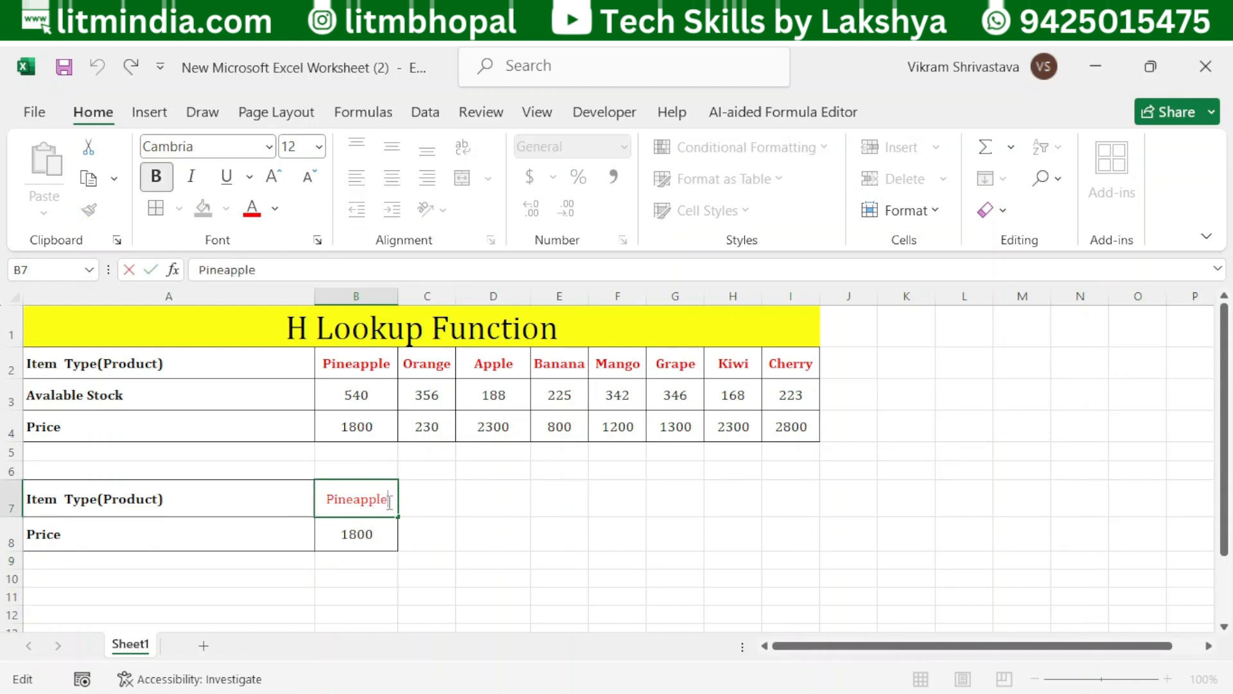
{"action": "key", "text": "BackSpace"}
{"action": "key", "text": "BackSpace"}
{"action": "key", "text": "BackSpace"}
{"action": "key", "text": "BackSpace"}
{"action": "key", "text": "BackSpace"}
{"action": "key", "text": "BackSpace"}
{"action": "key", "text": "BackSpace"}
{"action": "key", "text": "BackSpace"}
{"action": "key", "text": "BackSpace"}
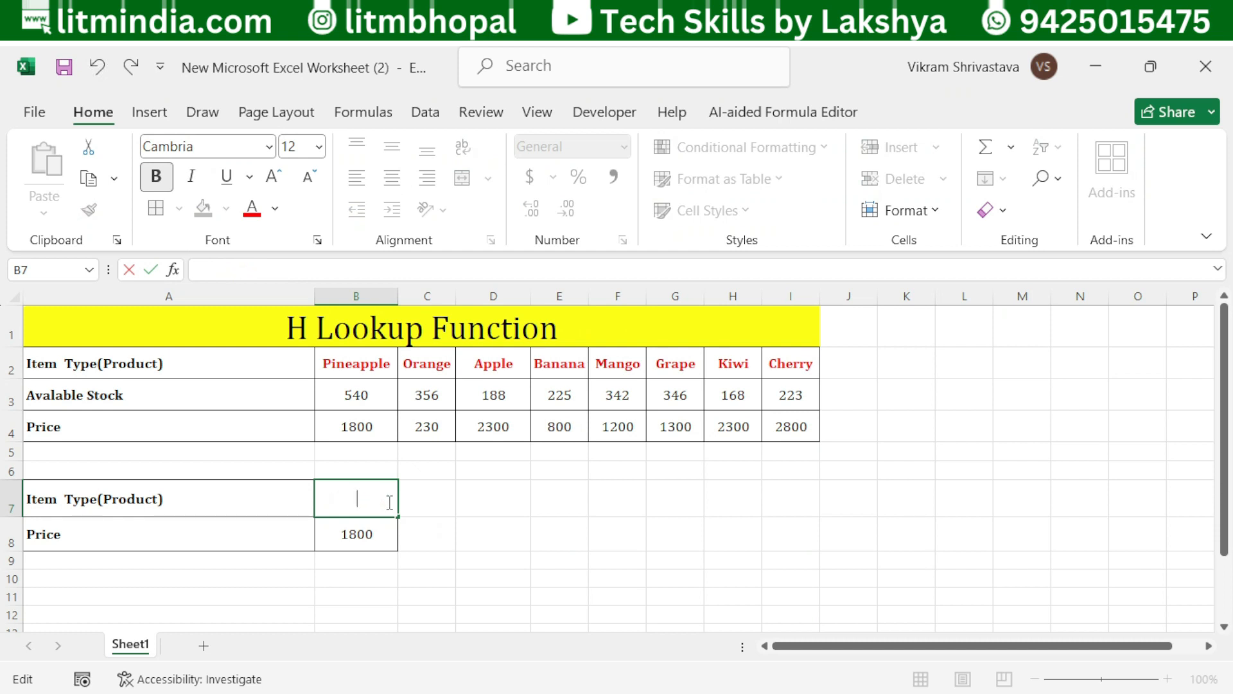
{"action": "type", "text": "Apple"}
{"action": "key", "text": "Return"}
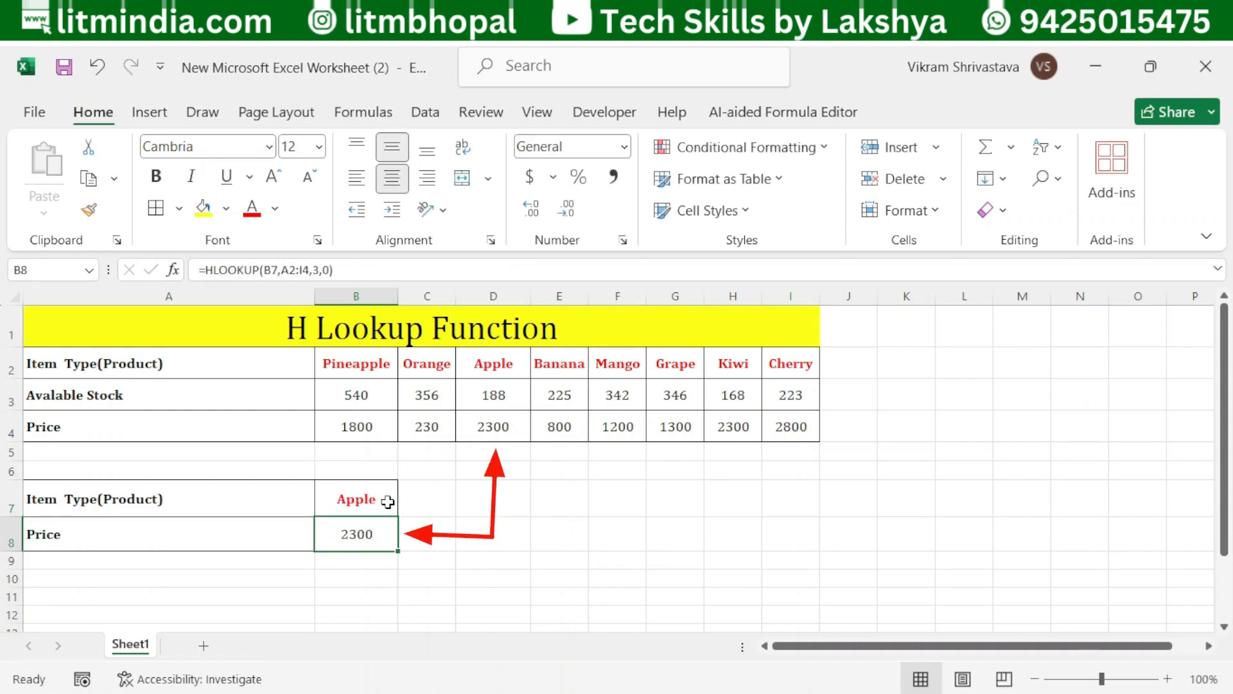
{"action": "left_click", "coordinate": [489, 425]}
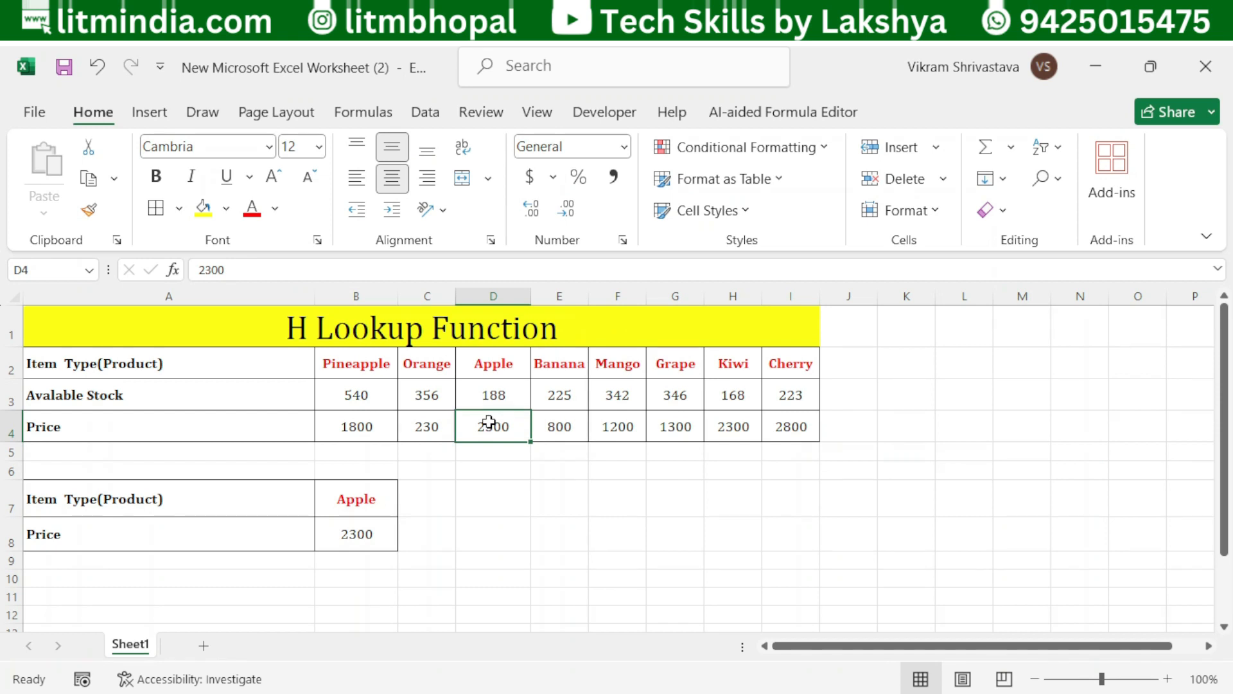
Replace the lookup product in B7 with Mango and compare the result with Mango's price in the table
{"action": "left_click", "coordinate": [381, 500]}
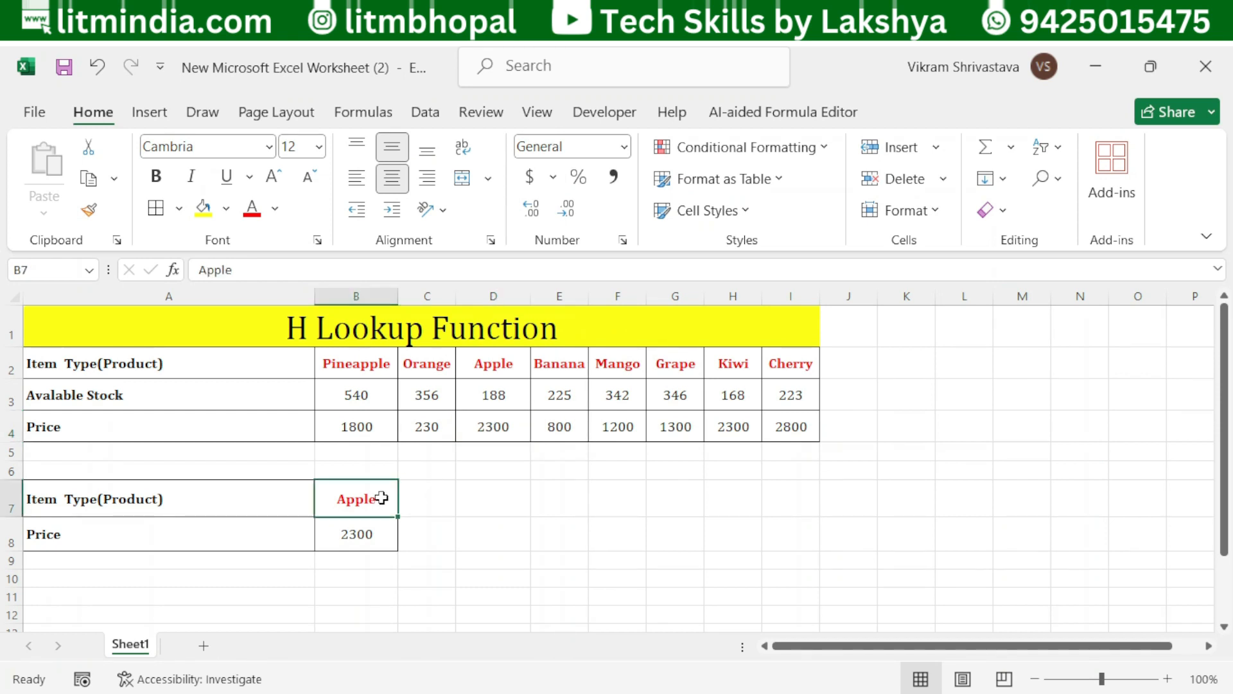
{"action": "key", "text": "BackSpace"}
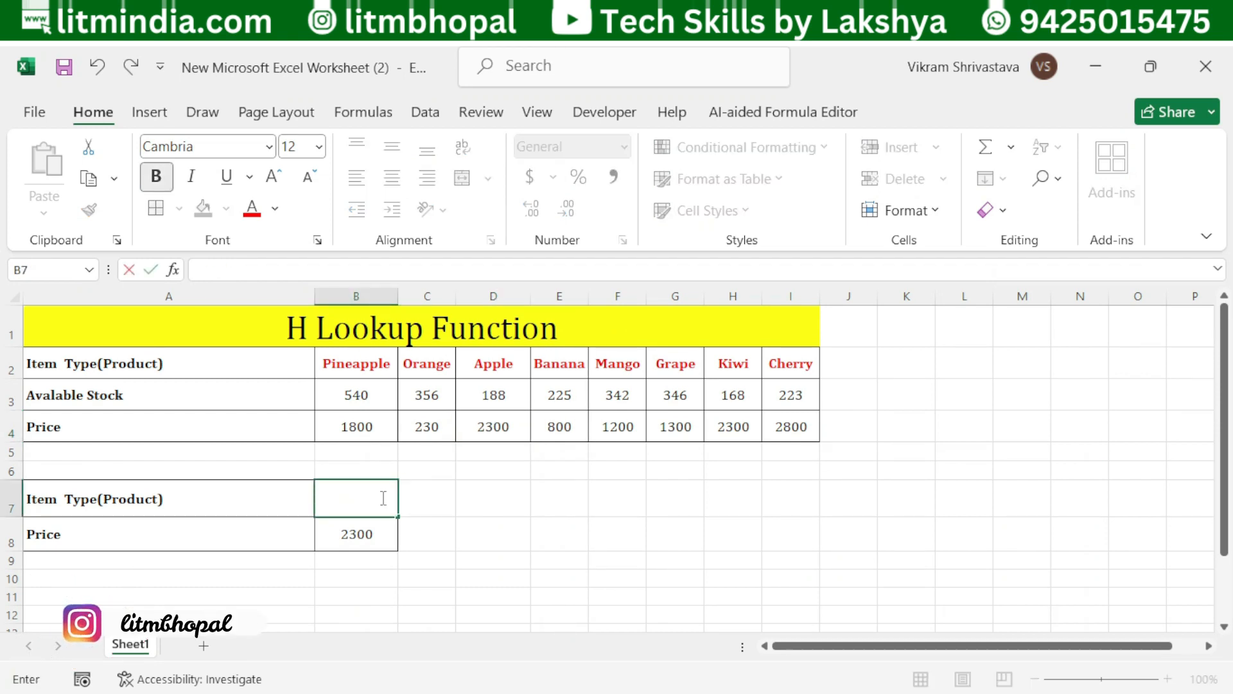
{"action": "type", "text": "Man"}
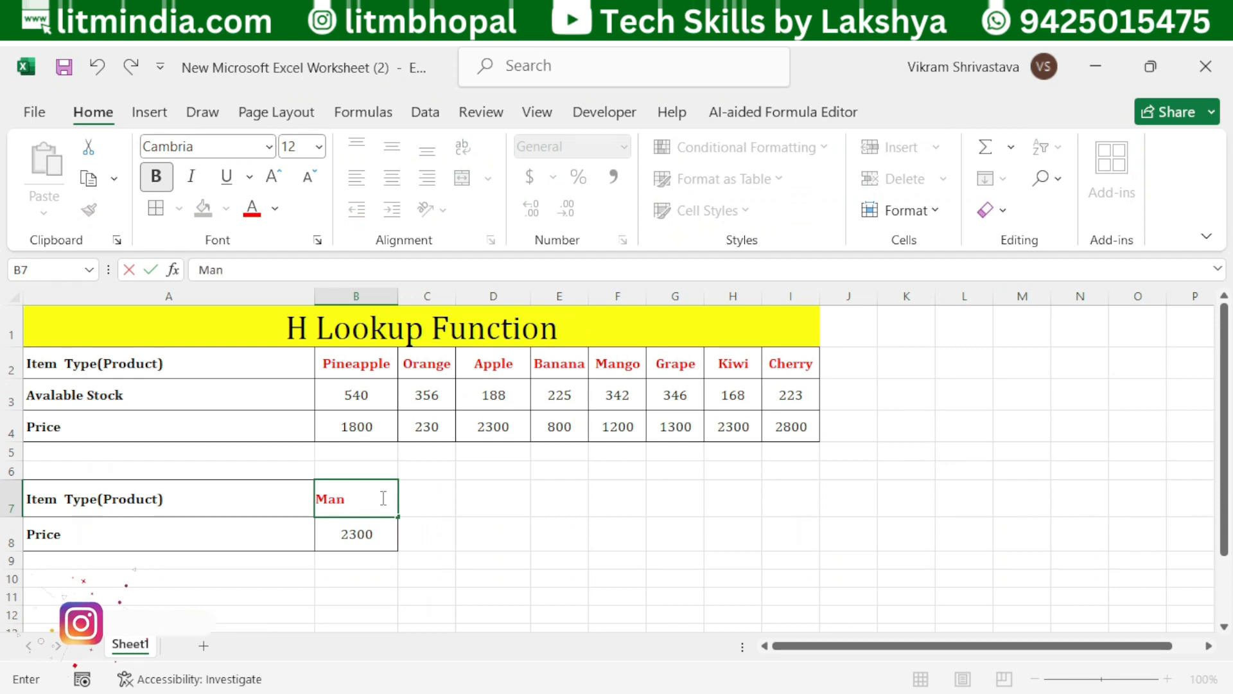
{"action": "type", "text": "go"}
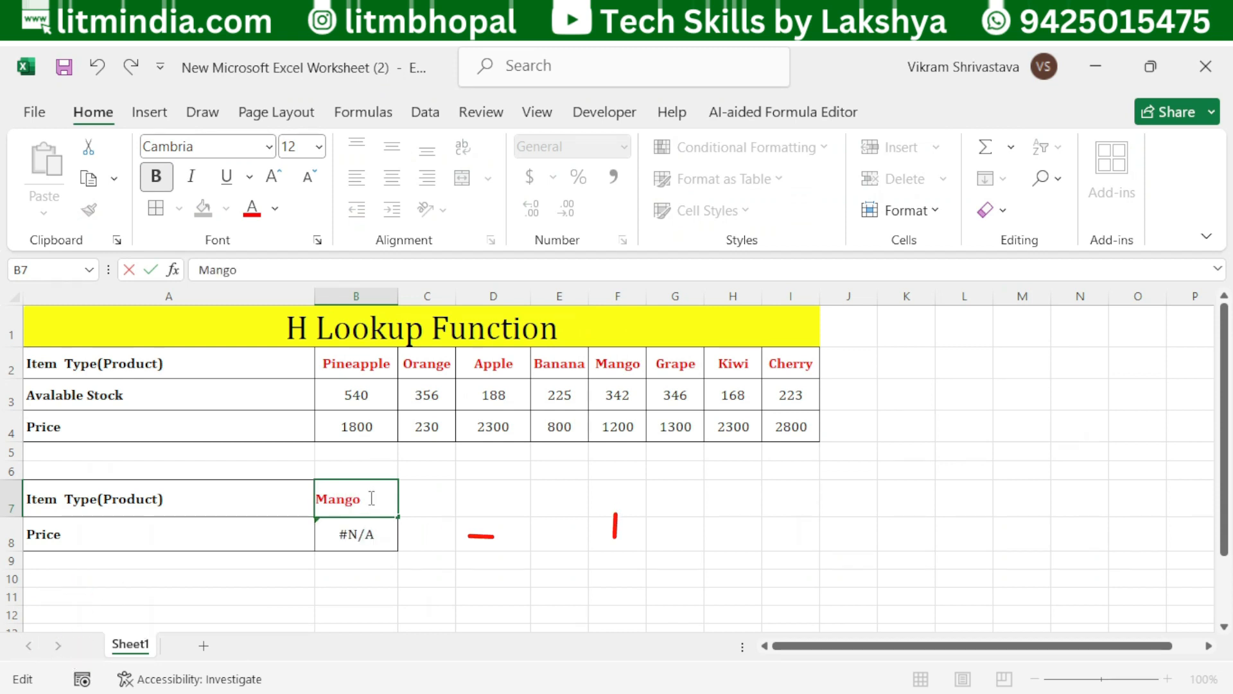
{"action": "key", "text": "Return"}
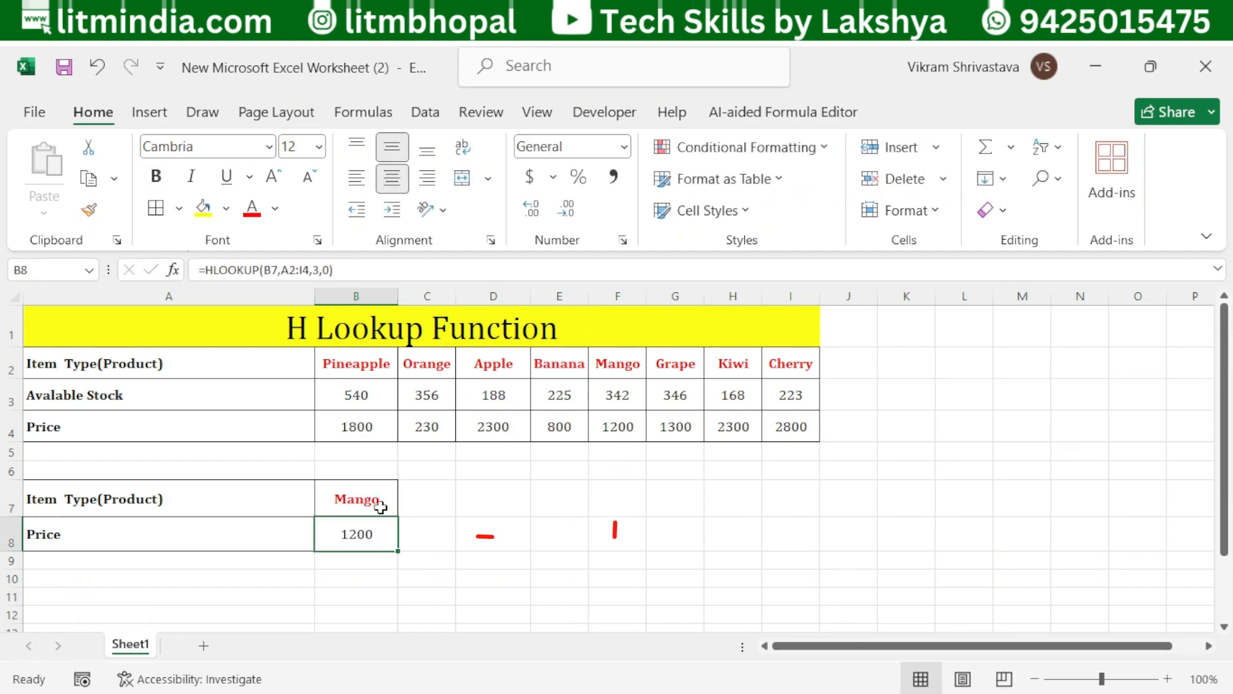
{"action": "left_click", "coordinate": [616, 428]}
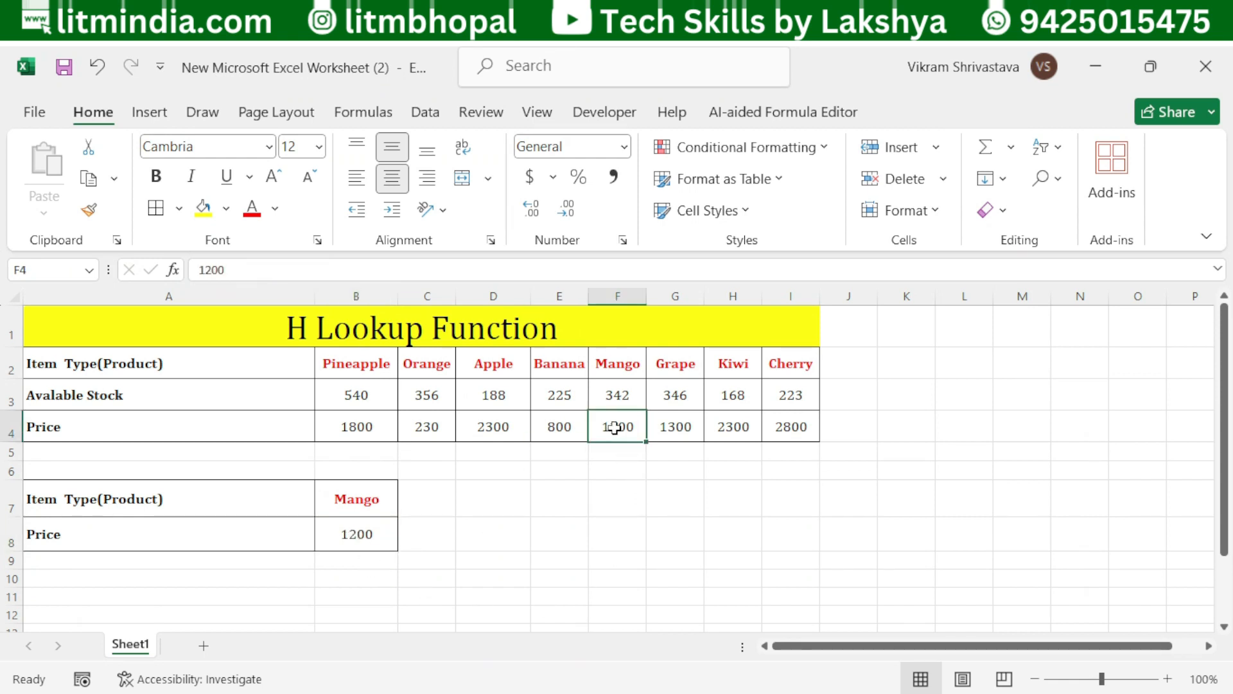